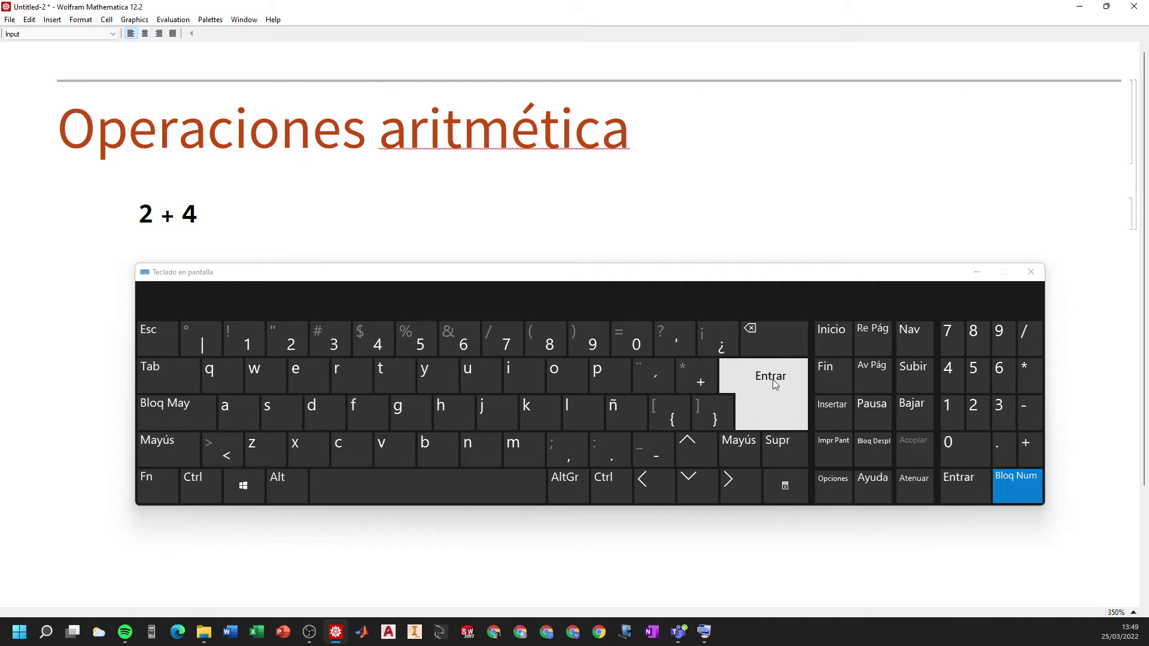
# Move the on-screen keyboard lower and add two blank lines after 2 + 4 inside the same input cell
pyautogui.moveTo(732, 278); pyautogui.dragTo(818, 370)
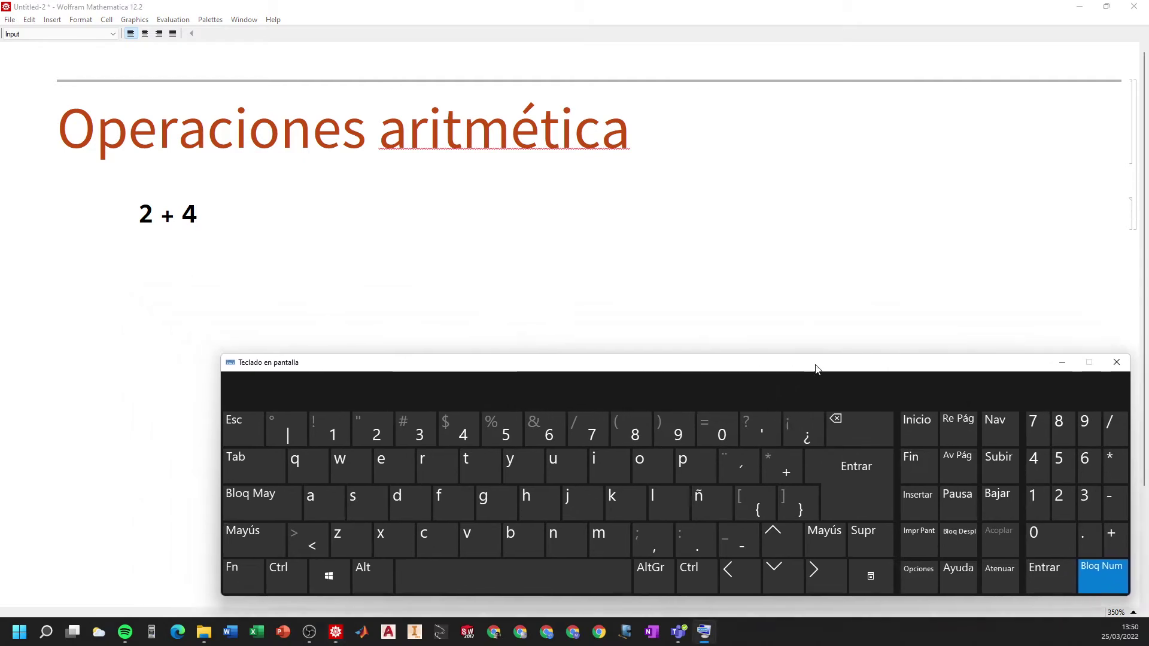
pyautogui.click(862, 480)
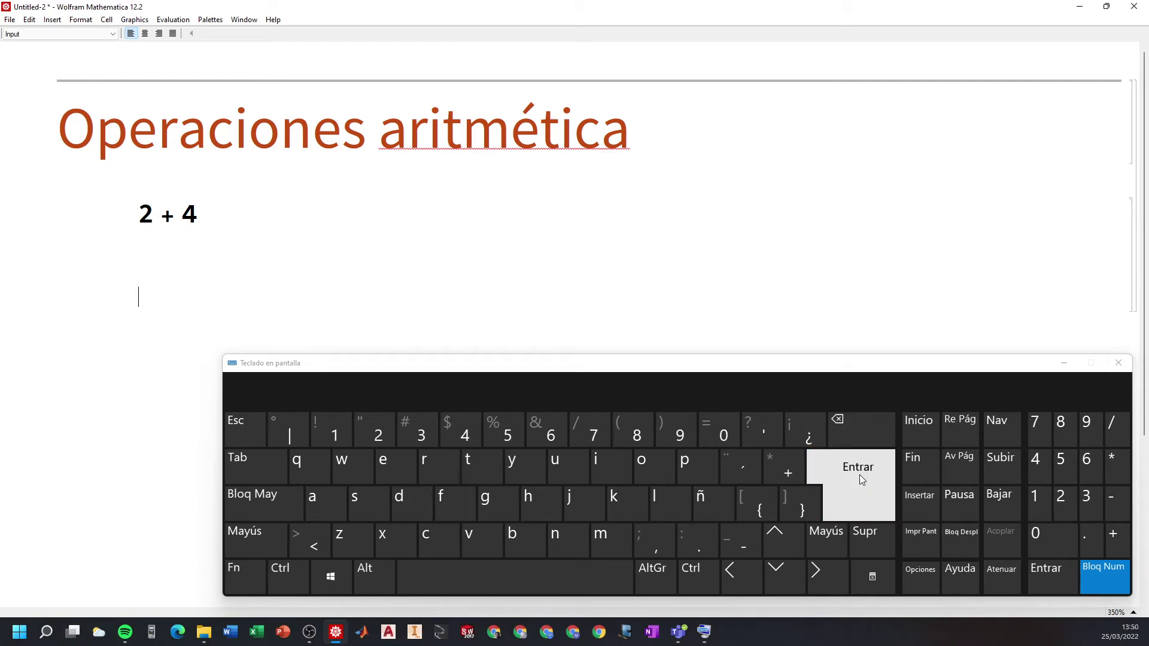
pyautogui.click(862, 480)
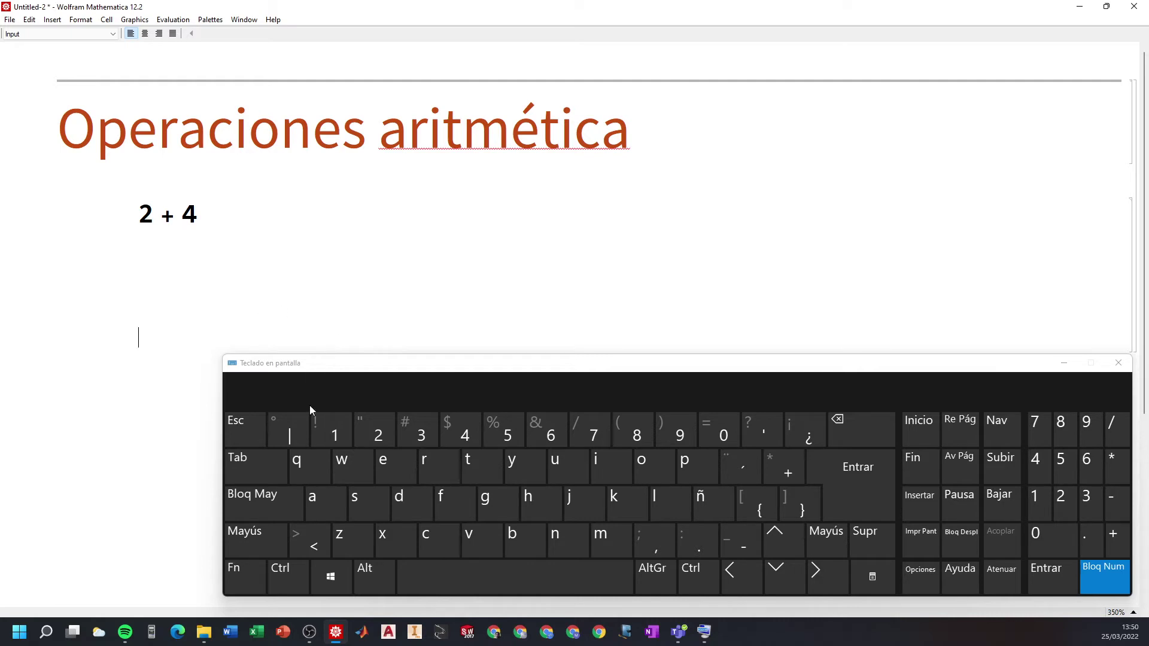
pyautogui.click(1136, 263)
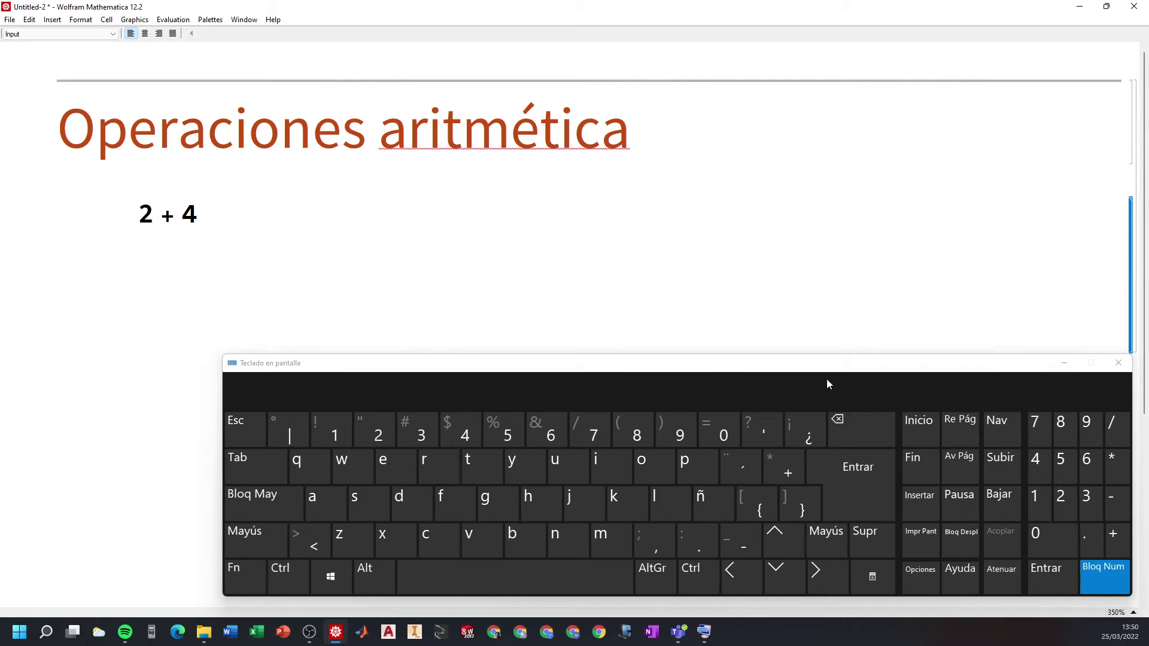
# Remove the blank lines below 2 + 4 in the input cell
pyautogui.click(186, 310)
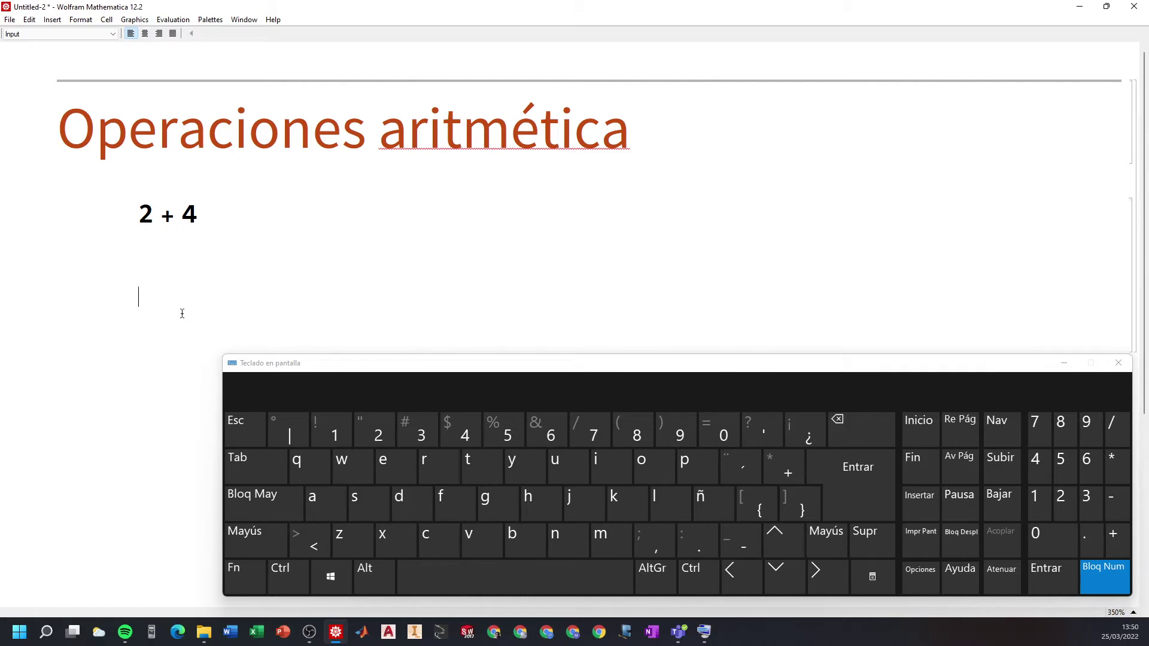
pyautogui.click(863, 428)
pyautogui.click(862, 428)
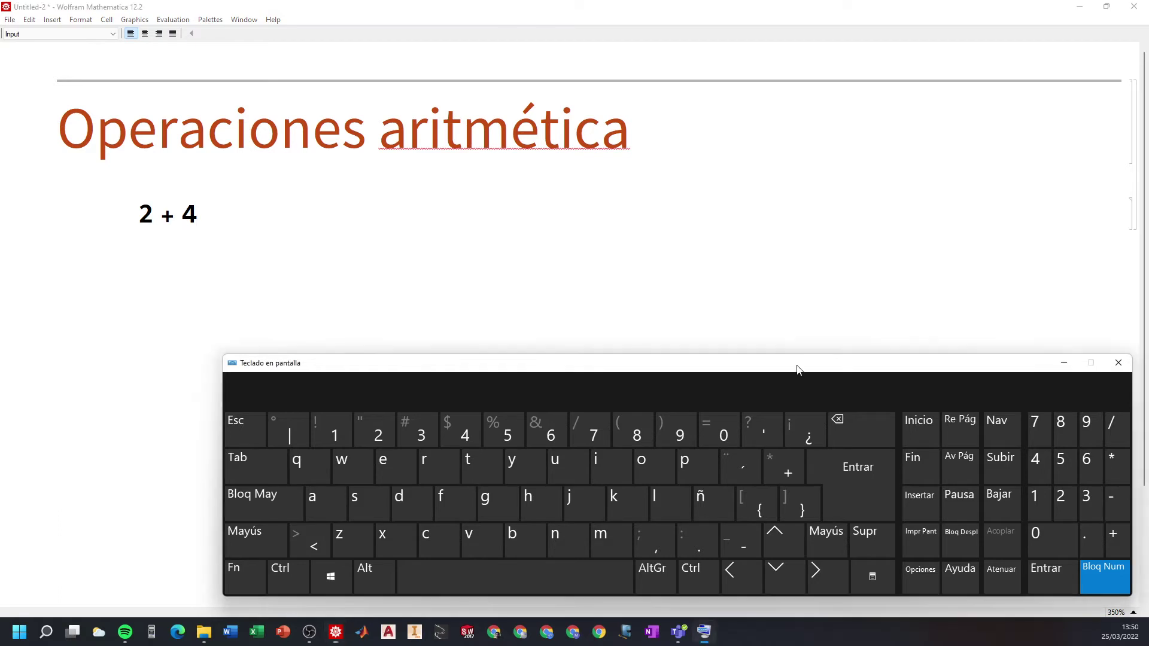
# Evaluate the 2 + 4 input cell from the on-screen keyboard, repositioning the keyboard clear of the result
pyautogui.moveTo(794, 355); pyautogui.dragTo(813, 339)
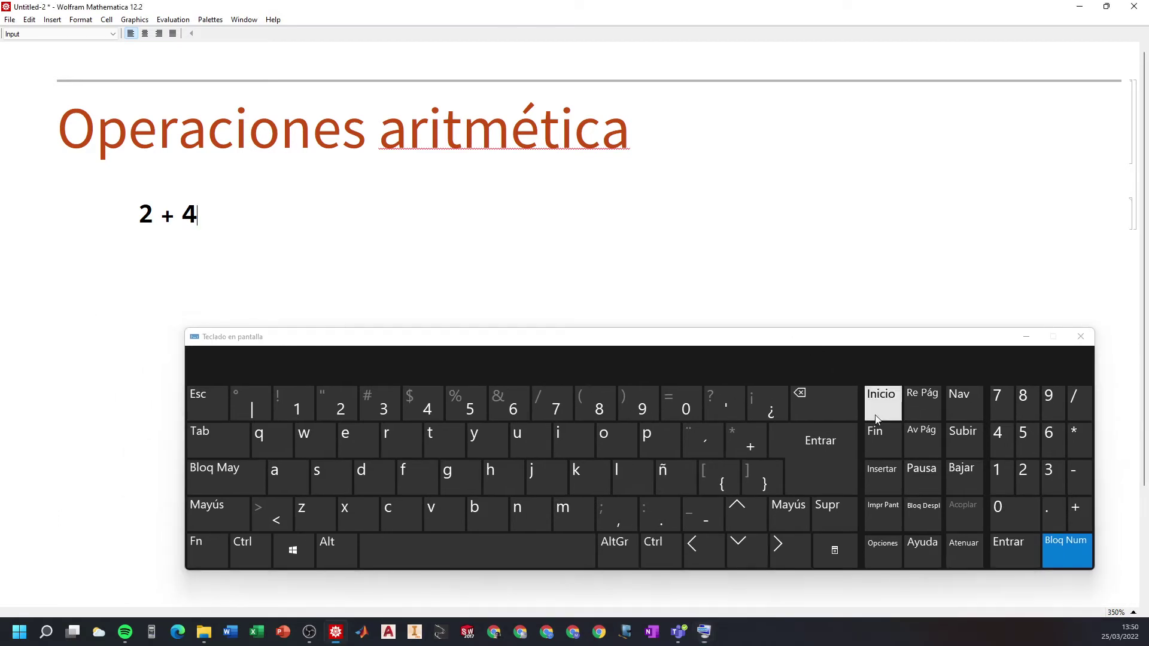
pyautogui.click(1011, 546)
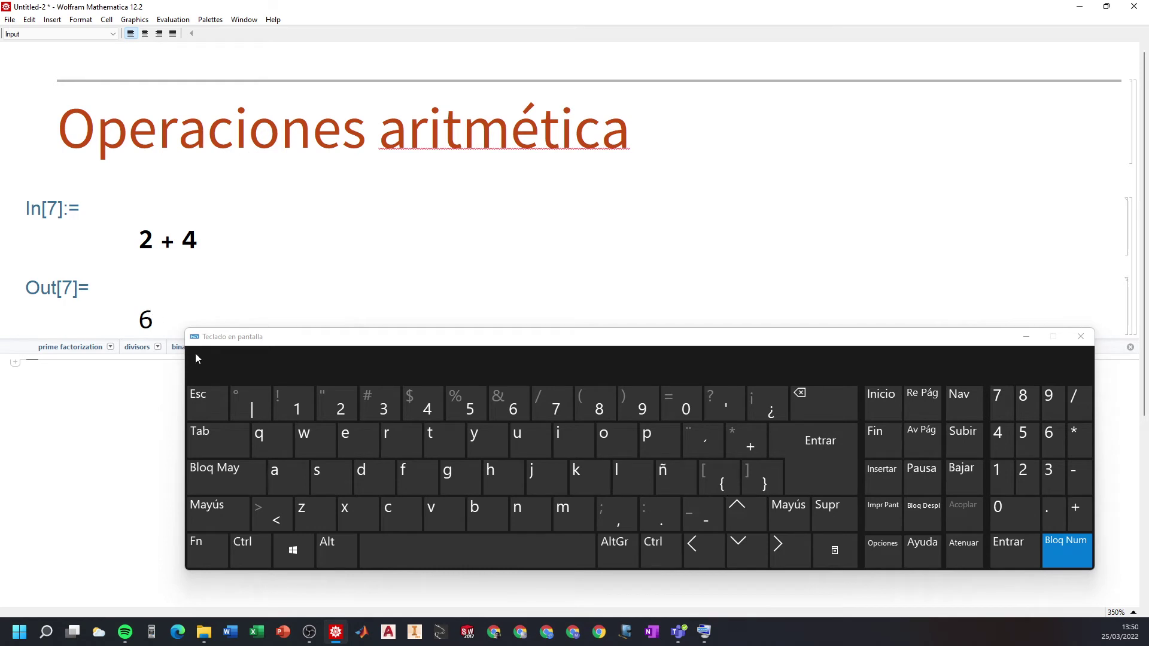
pyautogui.moveTo(628, 337); pyautogui.dragTo(666, 285)
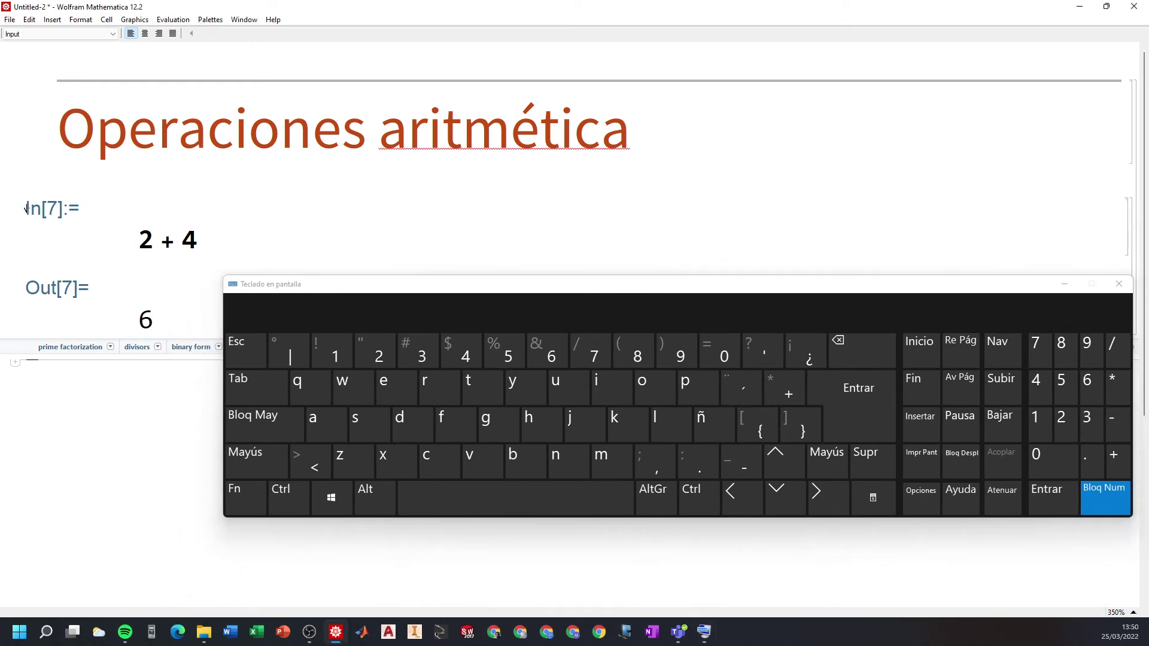
# Examine the matching In and Out labels of the evaluated 2 + 4 calculation
pyautogui.click(65, 207)
pyautogui.click(28, 286)
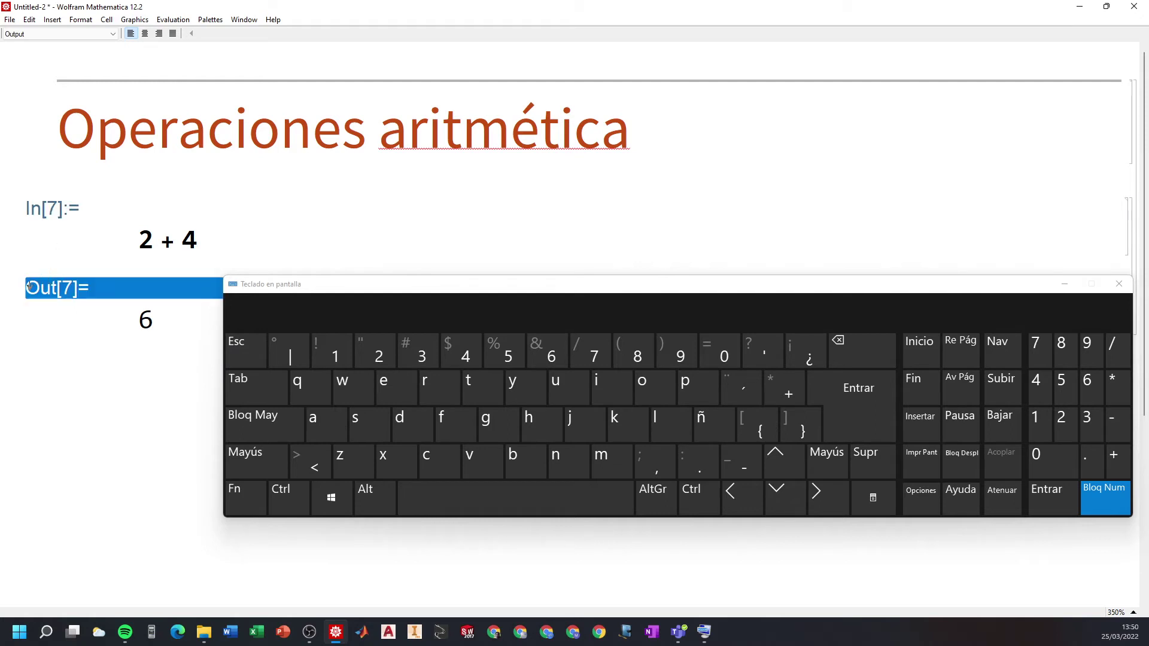
pyautogui.click(50, 206)
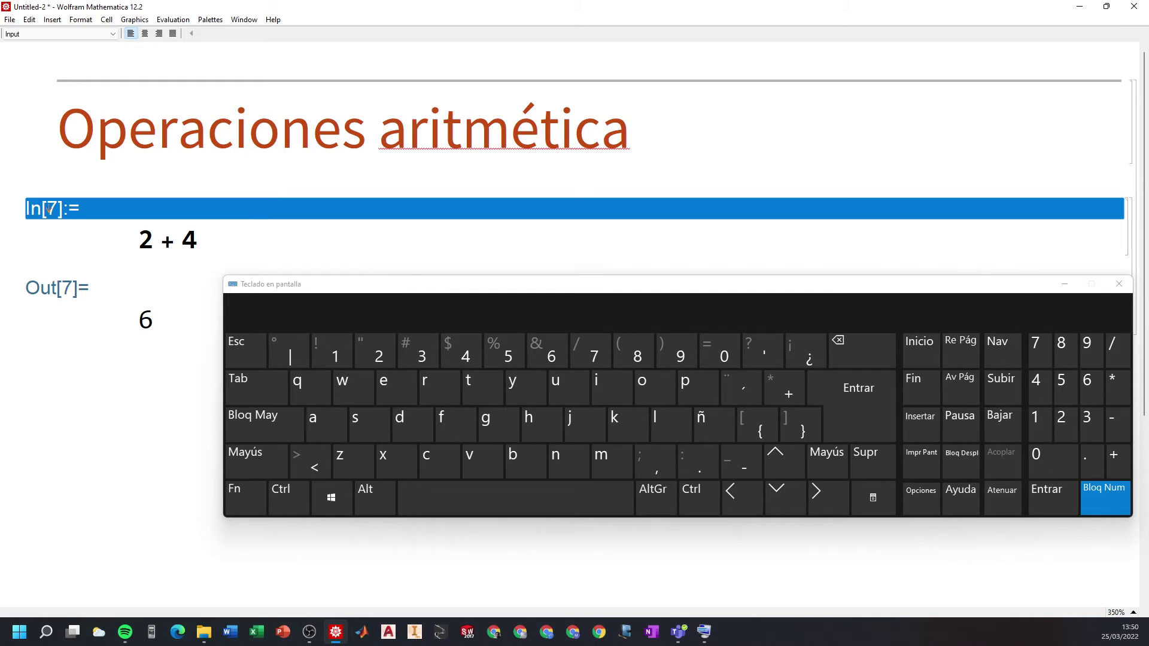
pyautogui.click(87, 286)
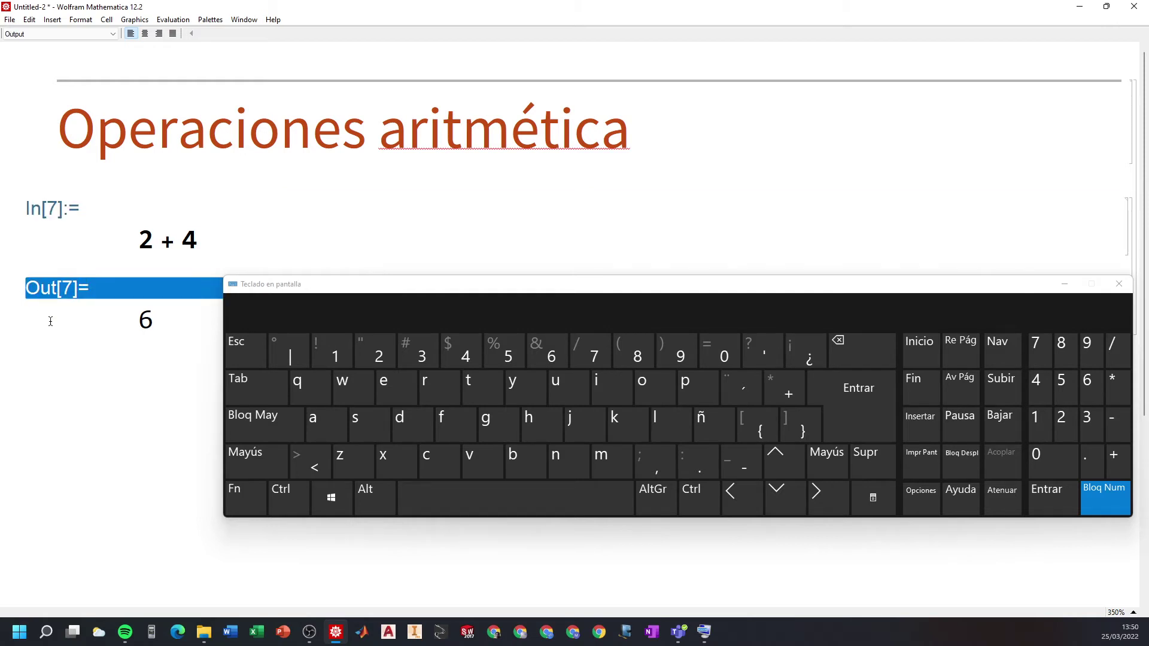
pyautogui.click(52, 204)
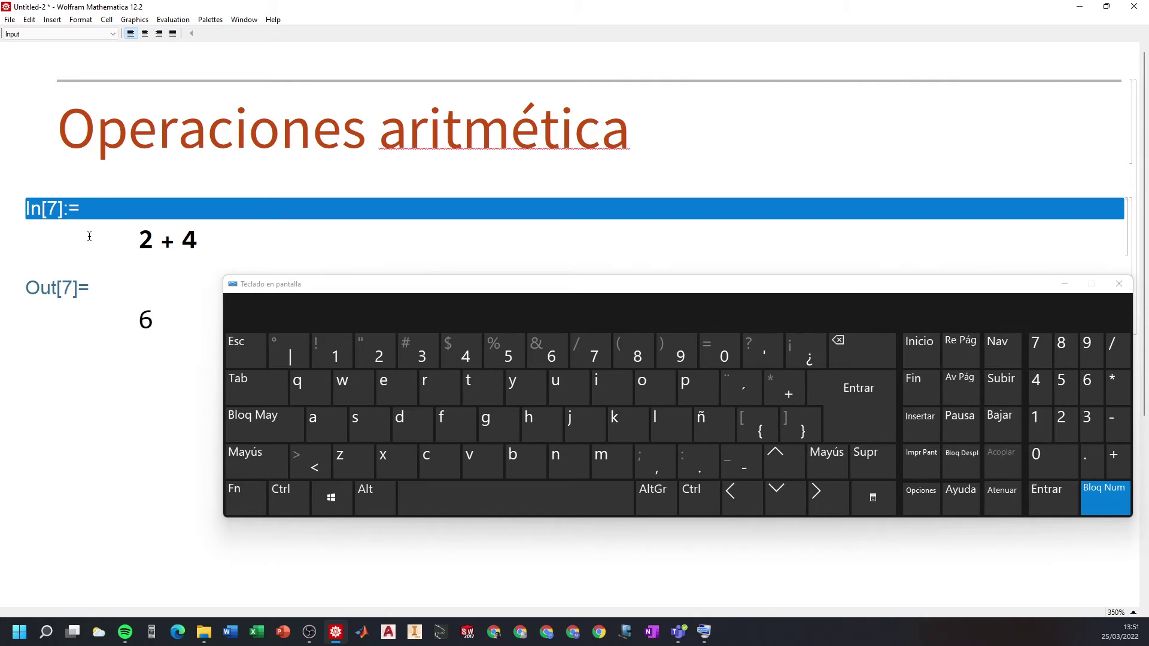
pyautogui.click(70, 291)
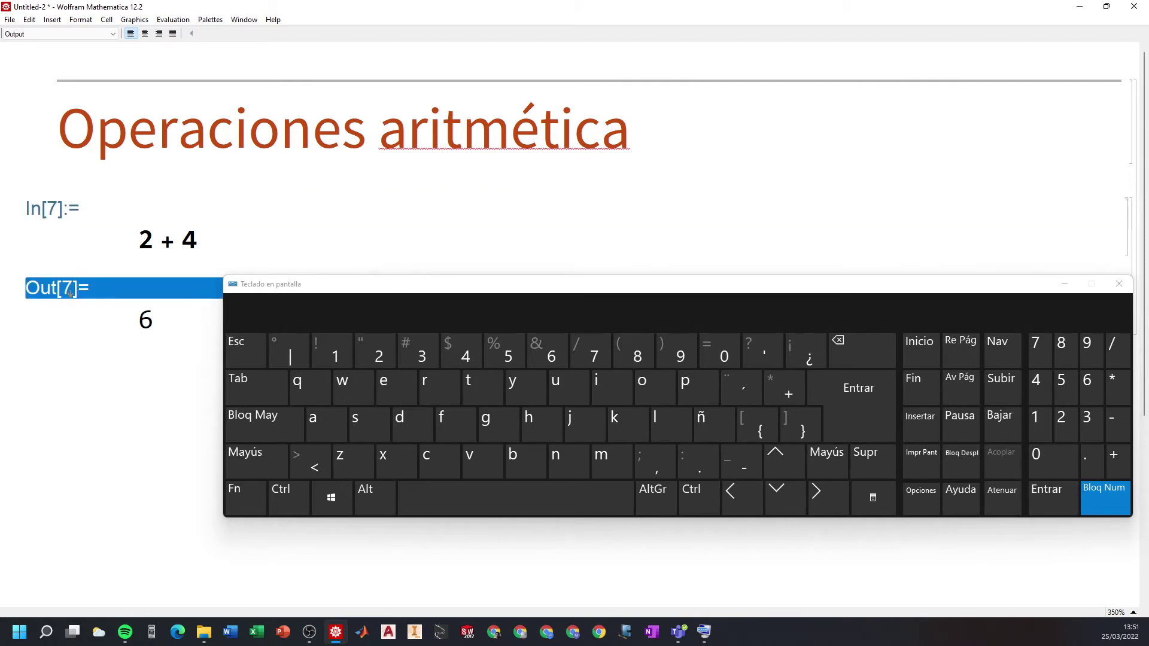
pyautogui.click(49, 204)
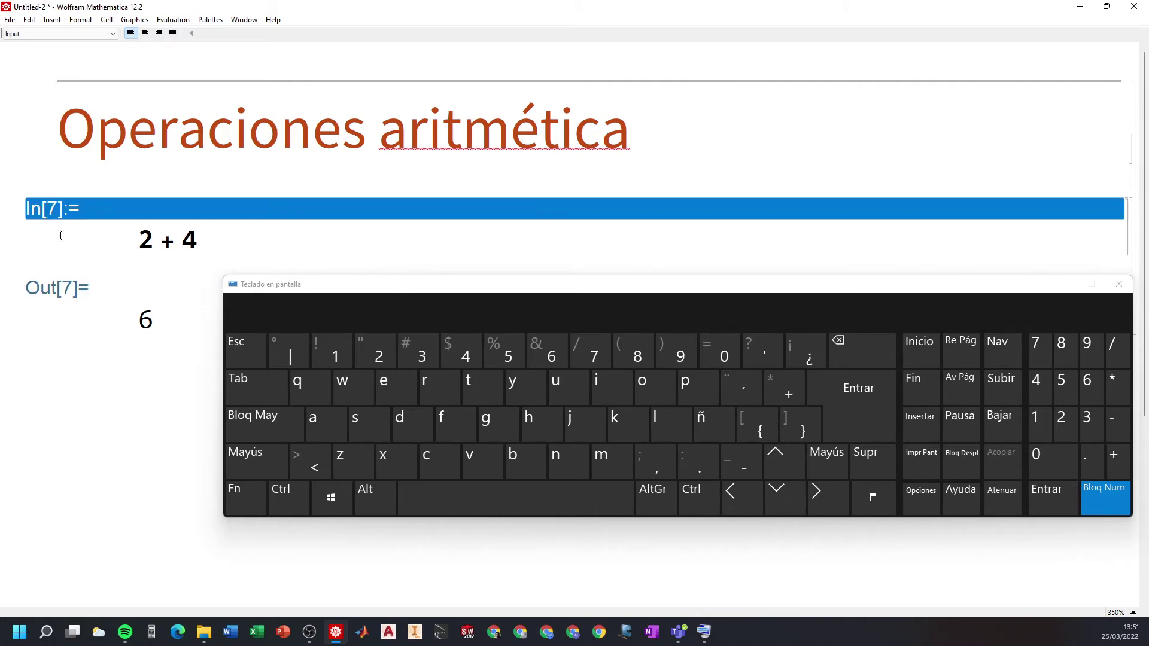
pyautogui.click(70, 287)
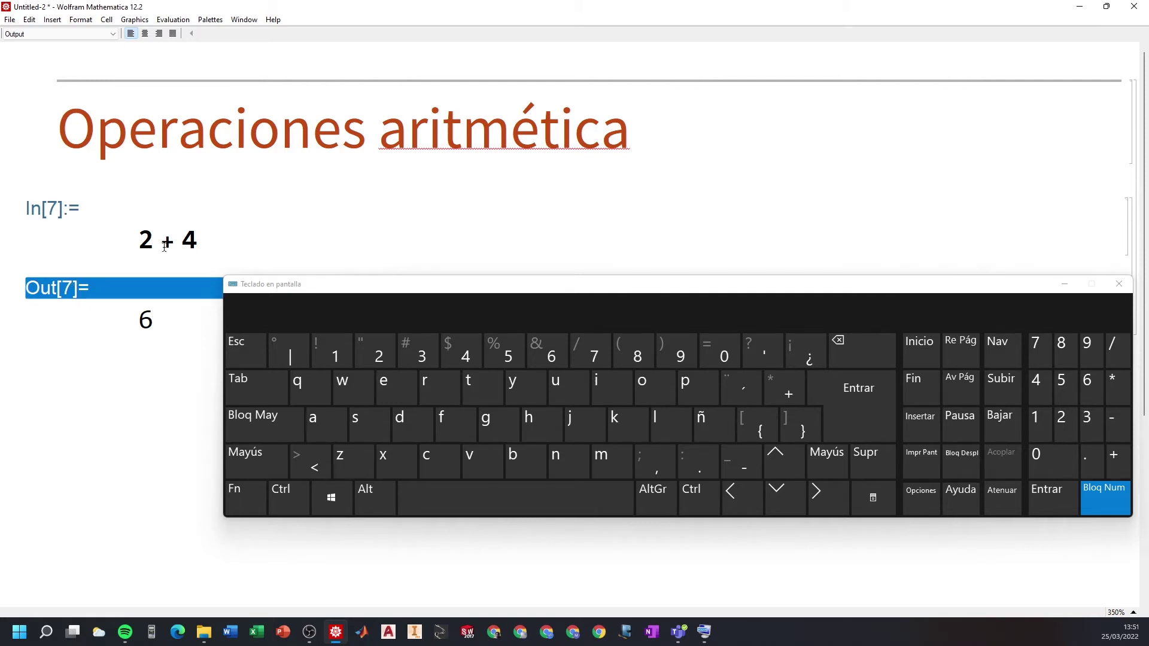
# Evaluate the 2 + 4 input cell five more times and check its In and Out numbering
pyautogui.click(215, 231)
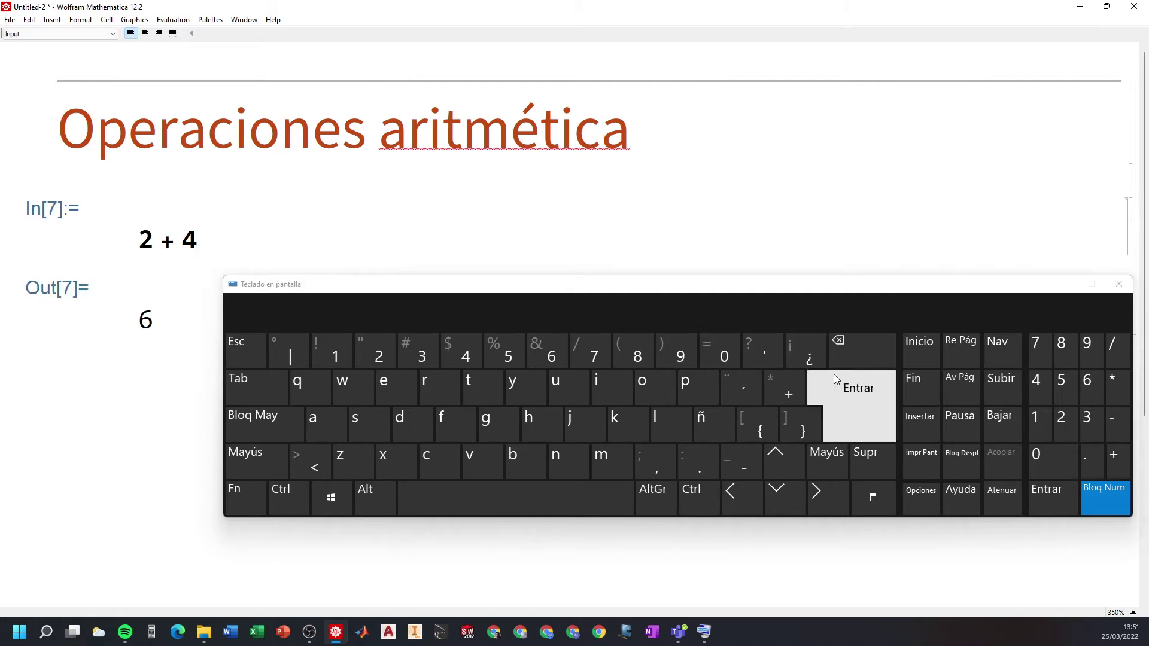
pyautogui.click(1060, 497)
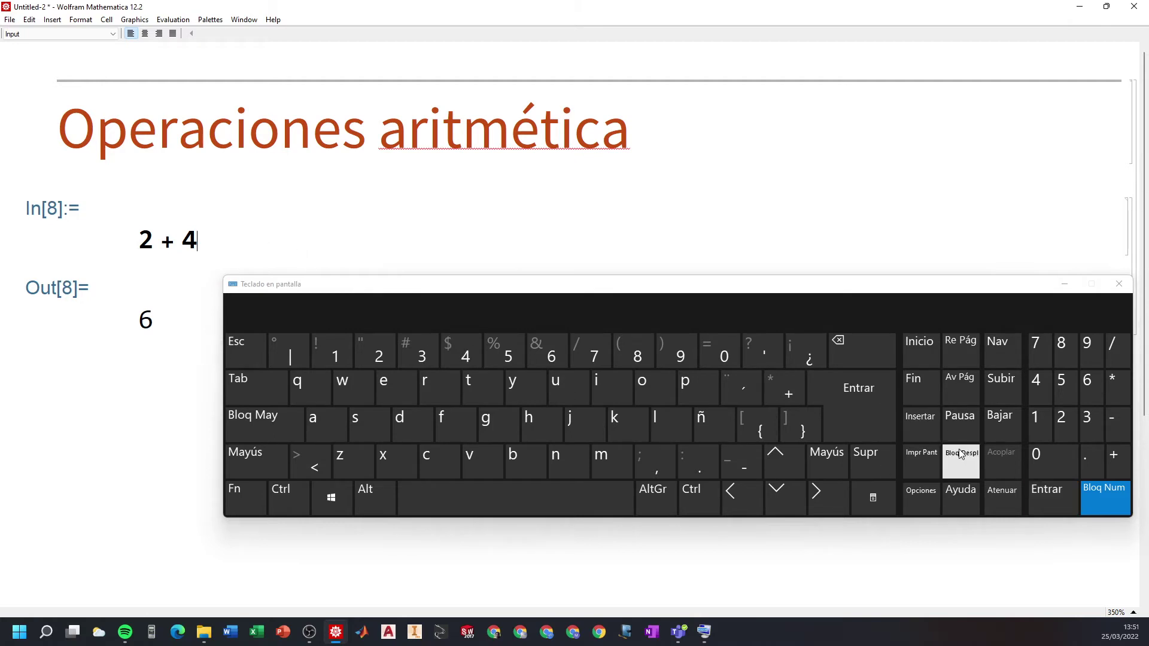
pyautogui.click(1056, 497)
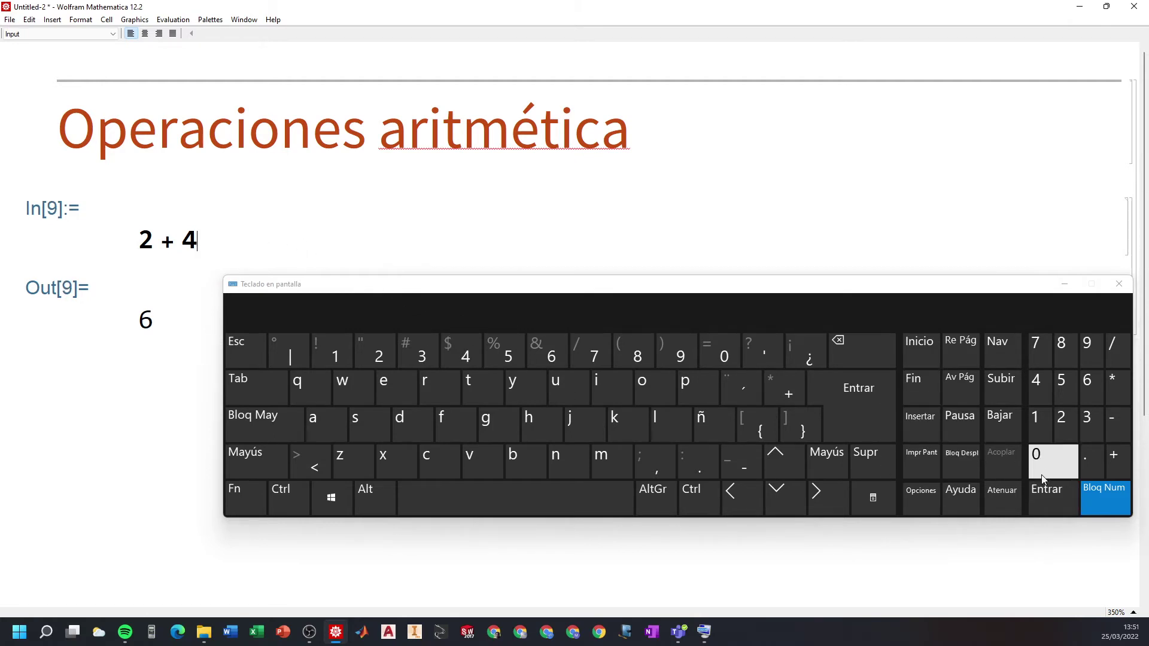
pyautogui.click(1056, 497)
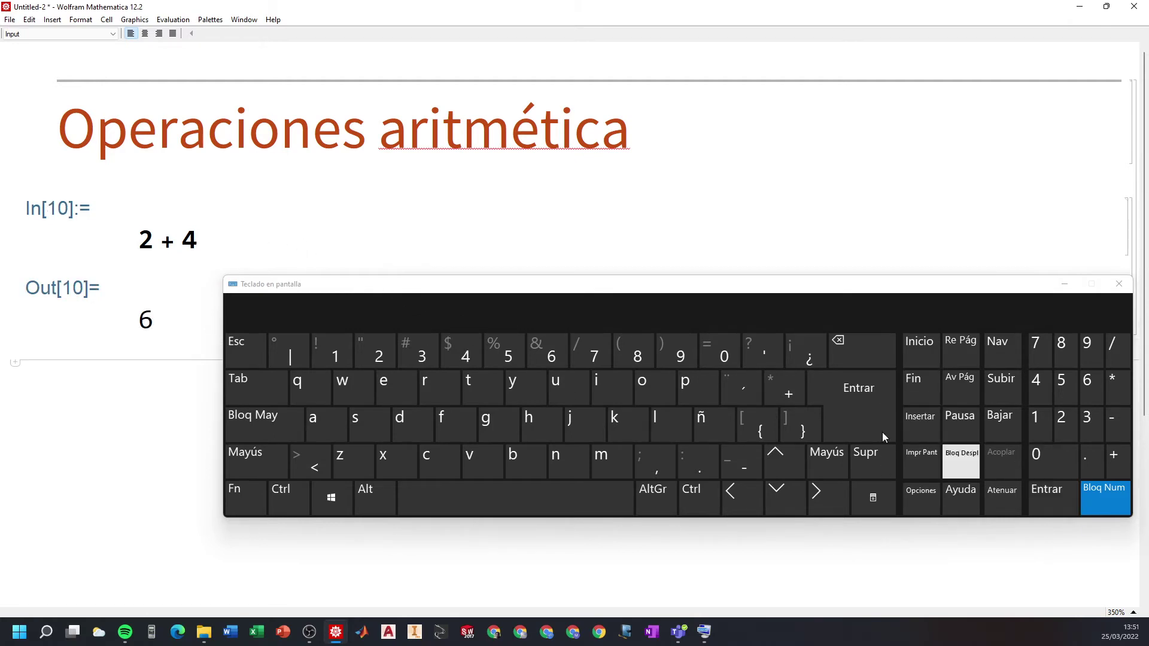
pyautogui.click(1040, 498)
pyautogui.click(1054, 498)
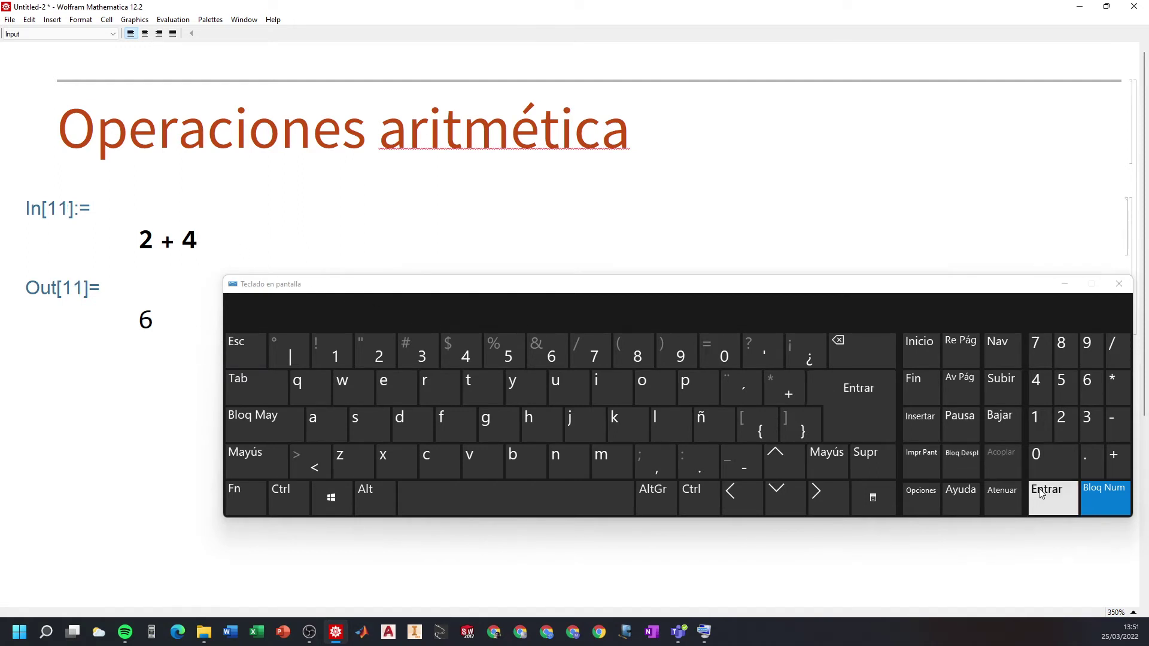
pyautogui.click(59, 208)
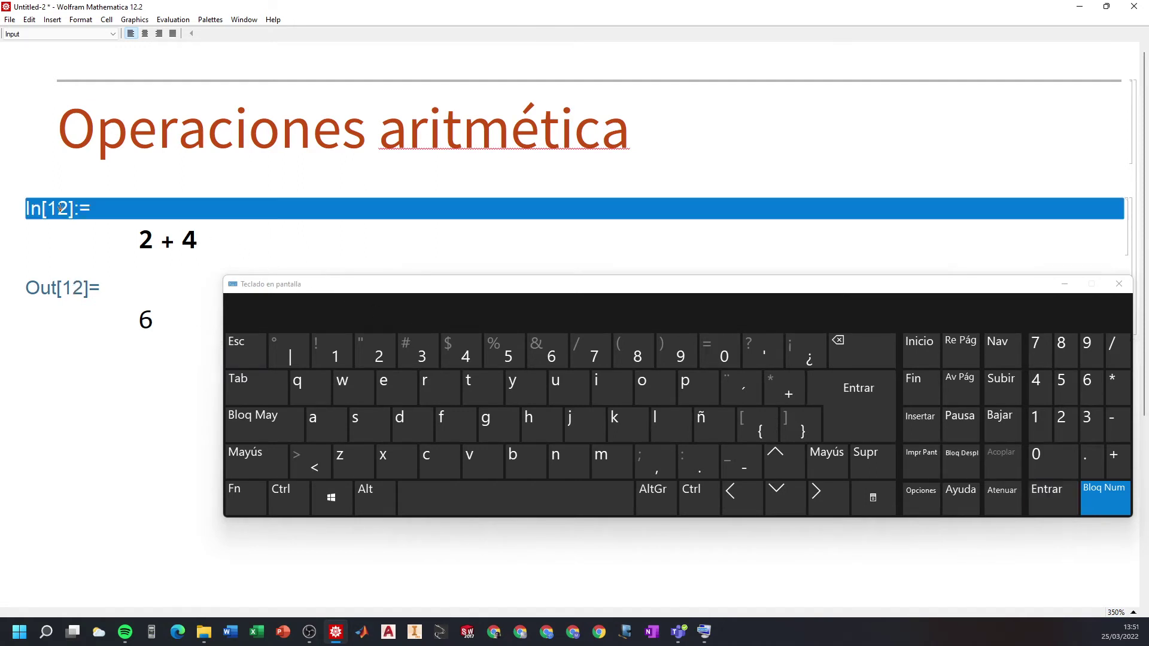
pyautogui.click(75, 290)
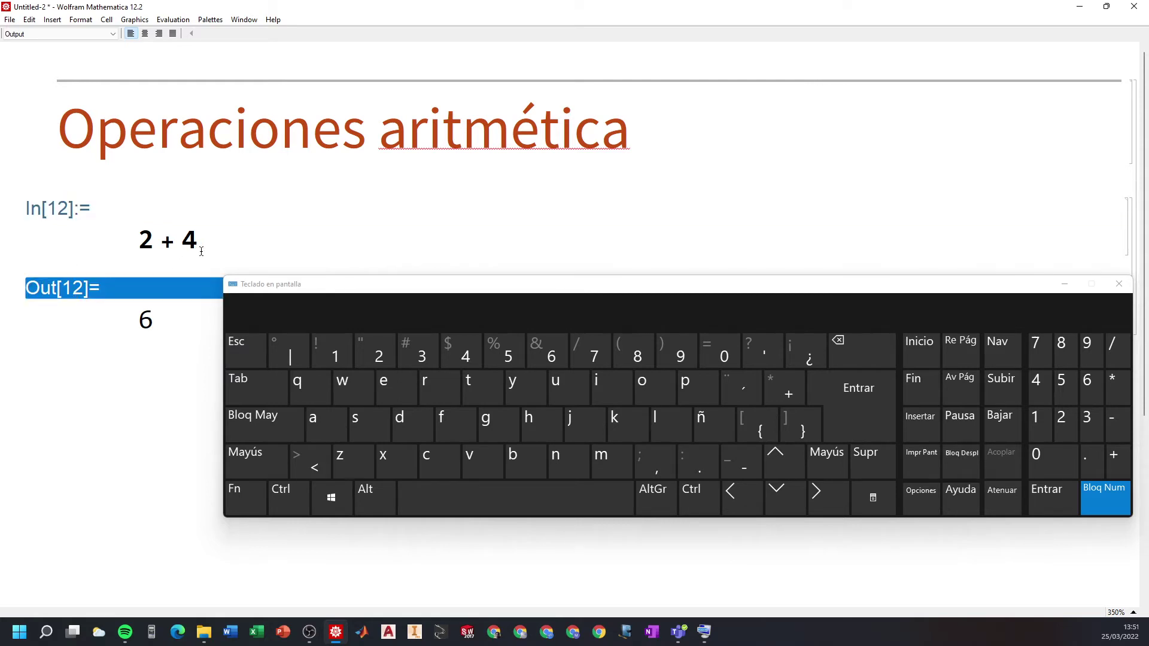
# Return to the 2 + 4 input, engage the on-screen keyboard's Shift modifier and move the keyboard below the output
pyautogui.click(237, 239)
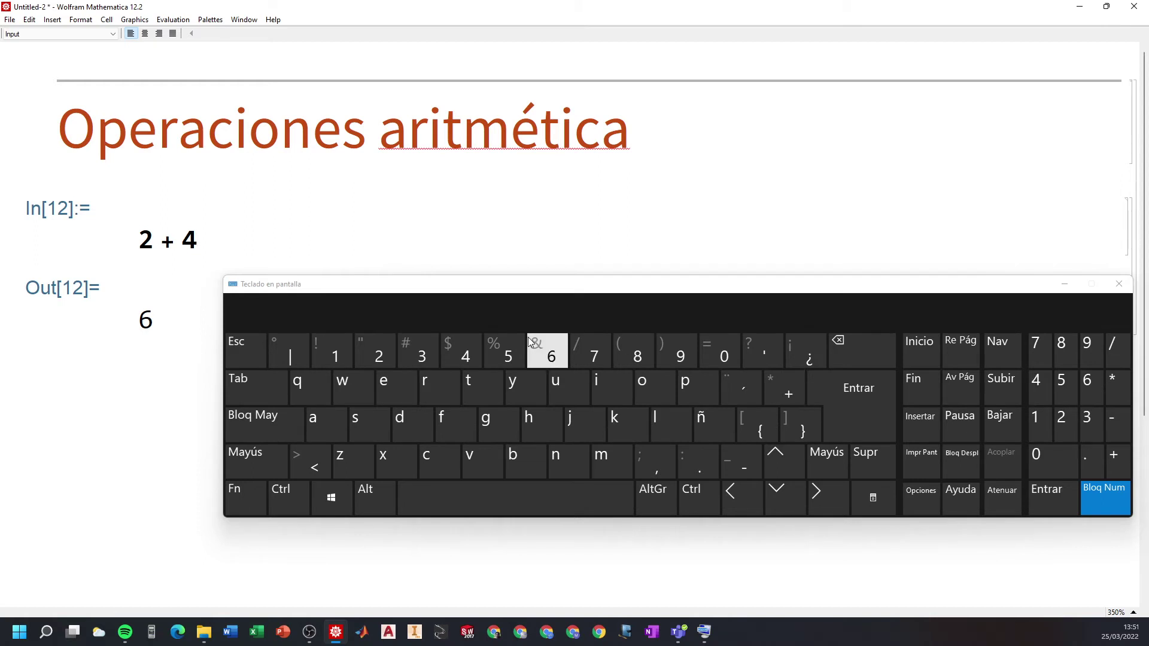
pyautogui.moveTo(645, 305); pyautogui.dragTo(643, 318)
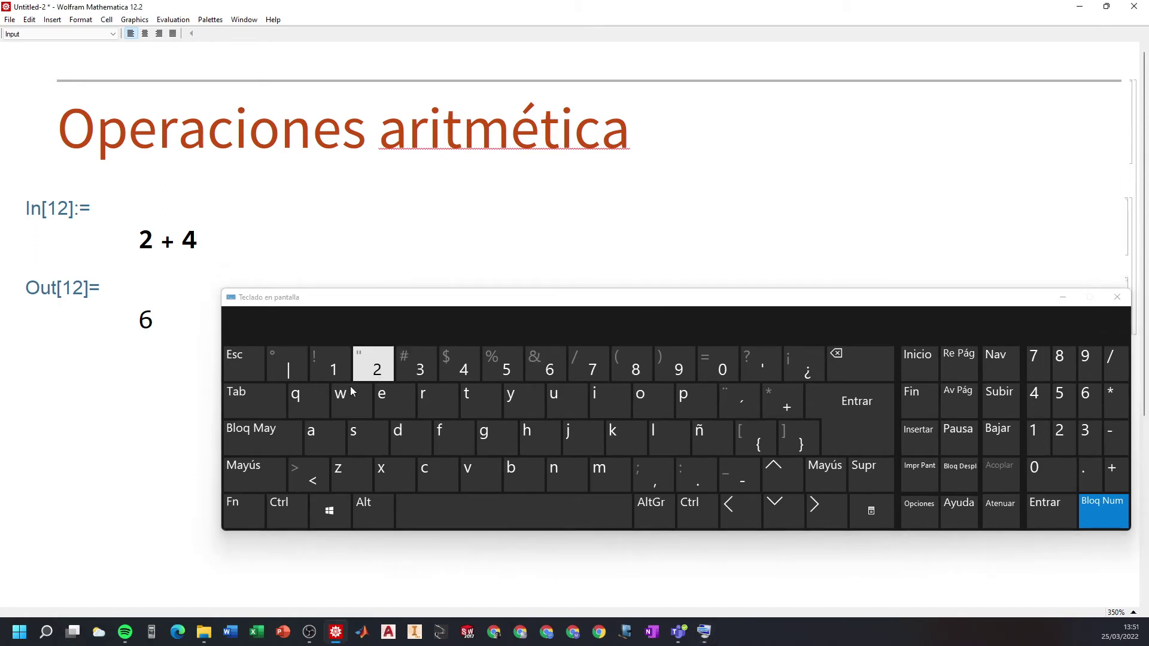
pyautogui.click(268, 471)
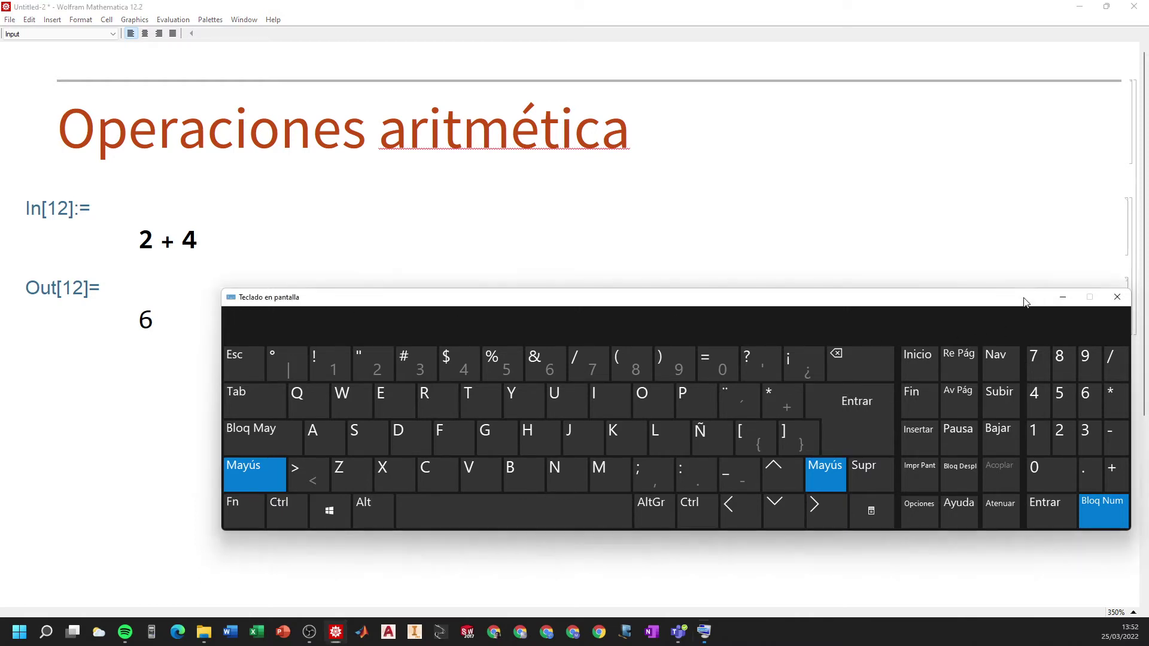
pyautogui.moveTo(1056, 299); pyautogui.dragTo(1035, 362)
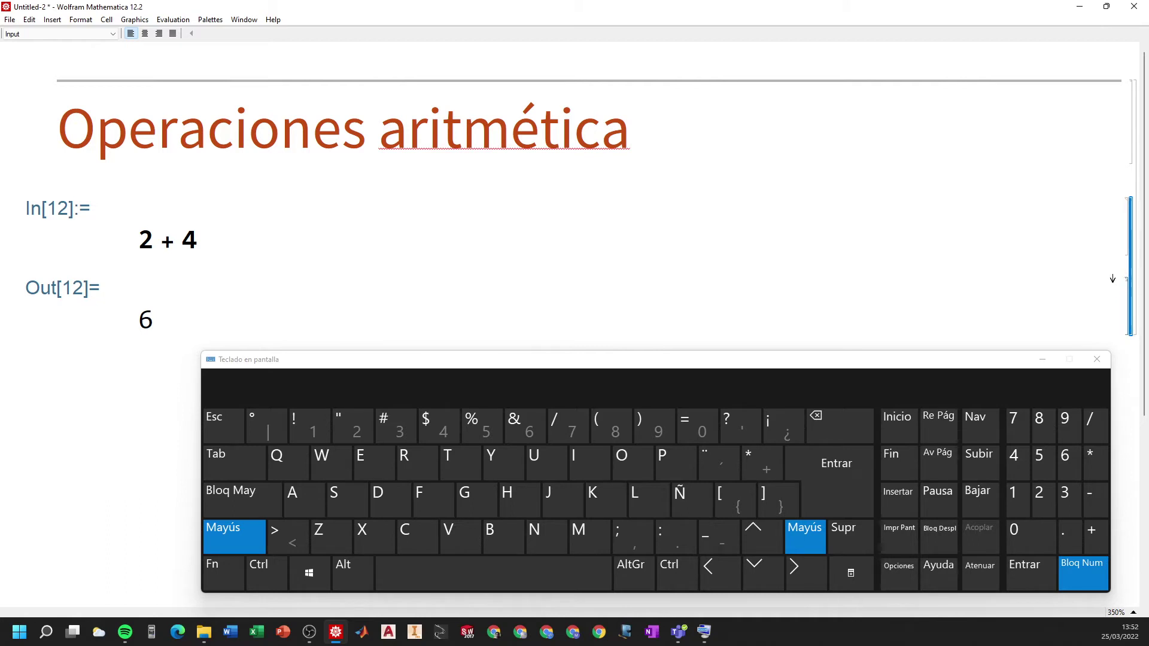
# Close the on-screen keyboard and delete the output cell below 2 + 4
pyautogui.click(1098, 359)
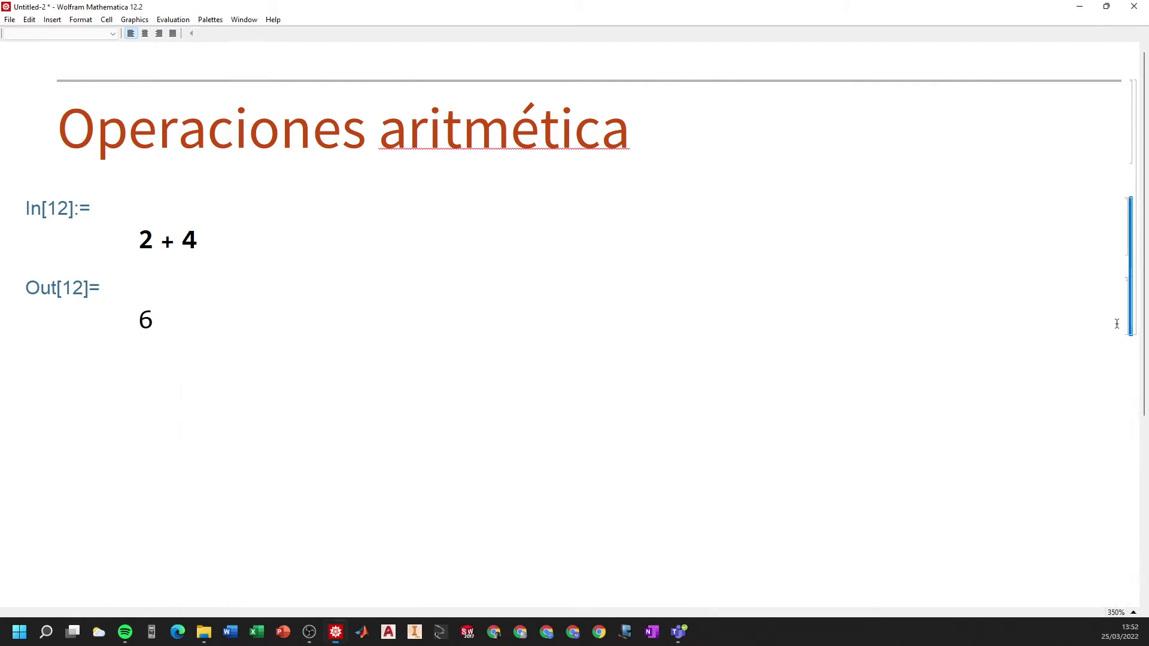
pyautogui.click(1128, 302)
pyautogui.press('Delete')
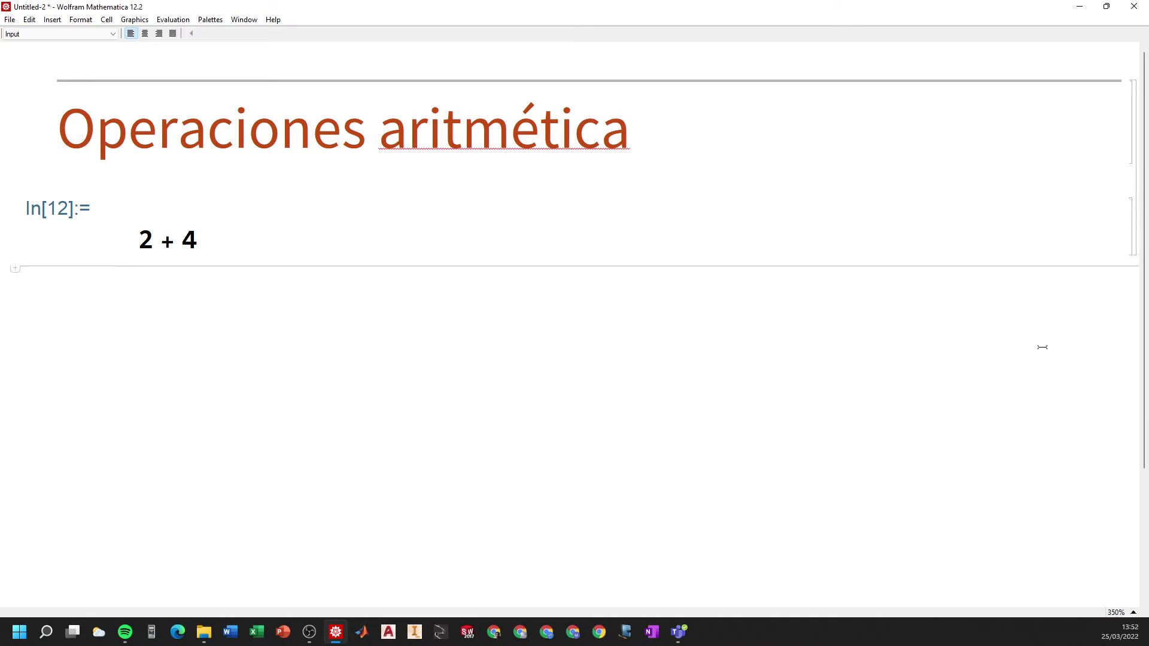
# Search Windows for "tec", open Teclado en pantalla and place it just below the 2 + 4 cell
pyautogui.click(19, 632)
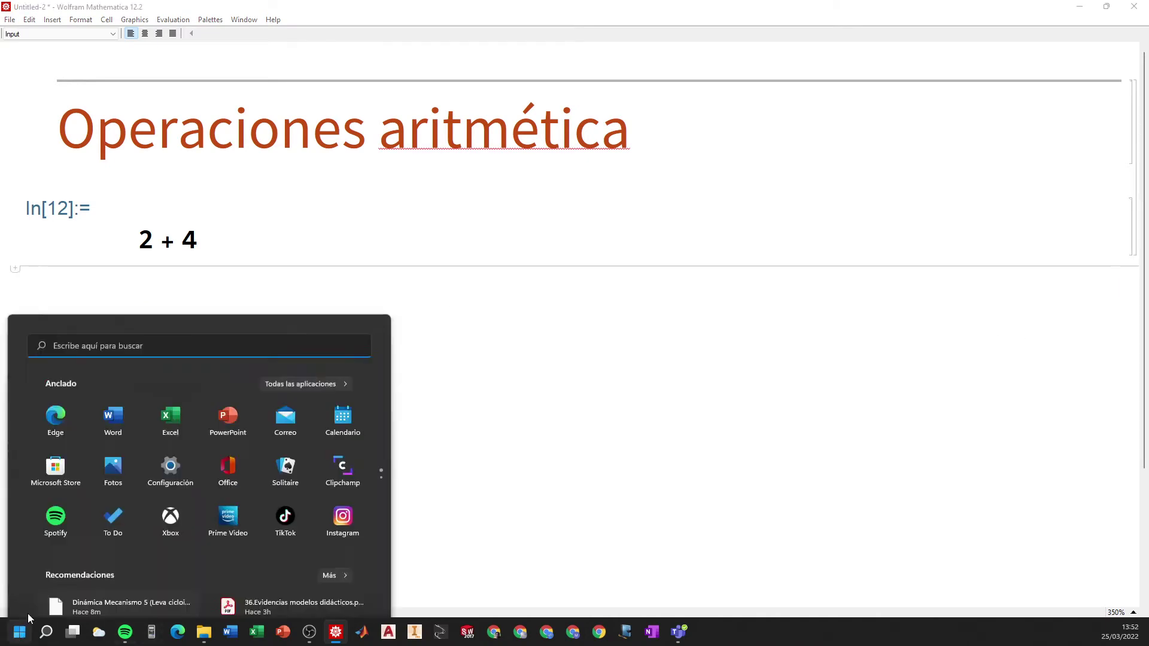
pyautogui.write('tec')
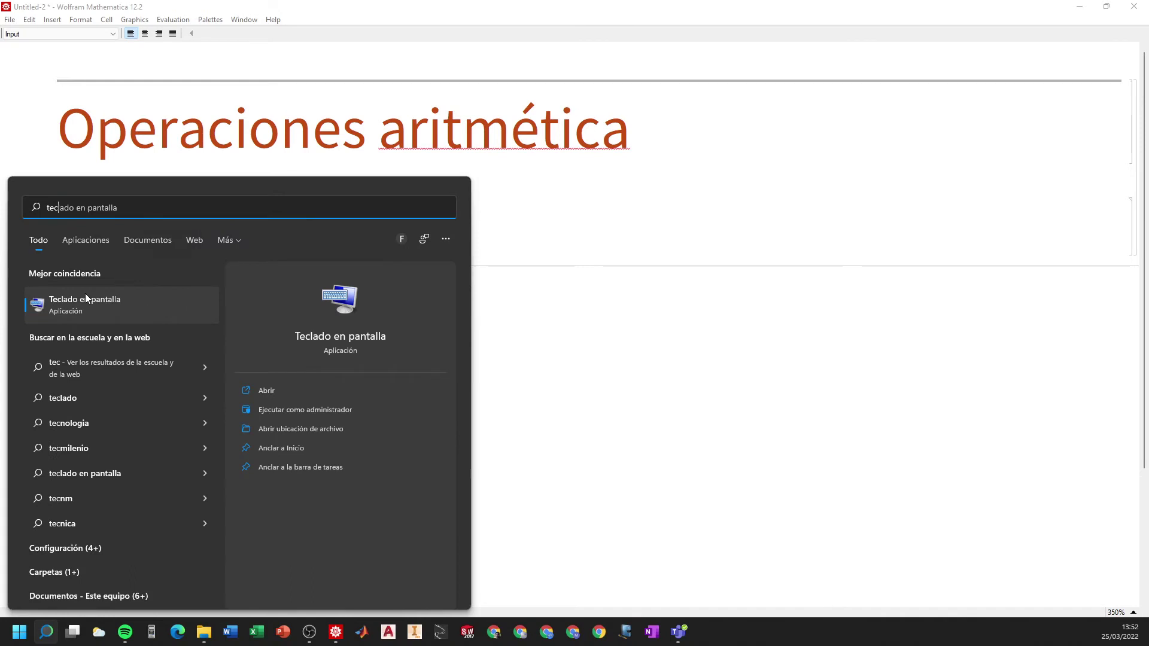
pyautogui.click(85, 302)
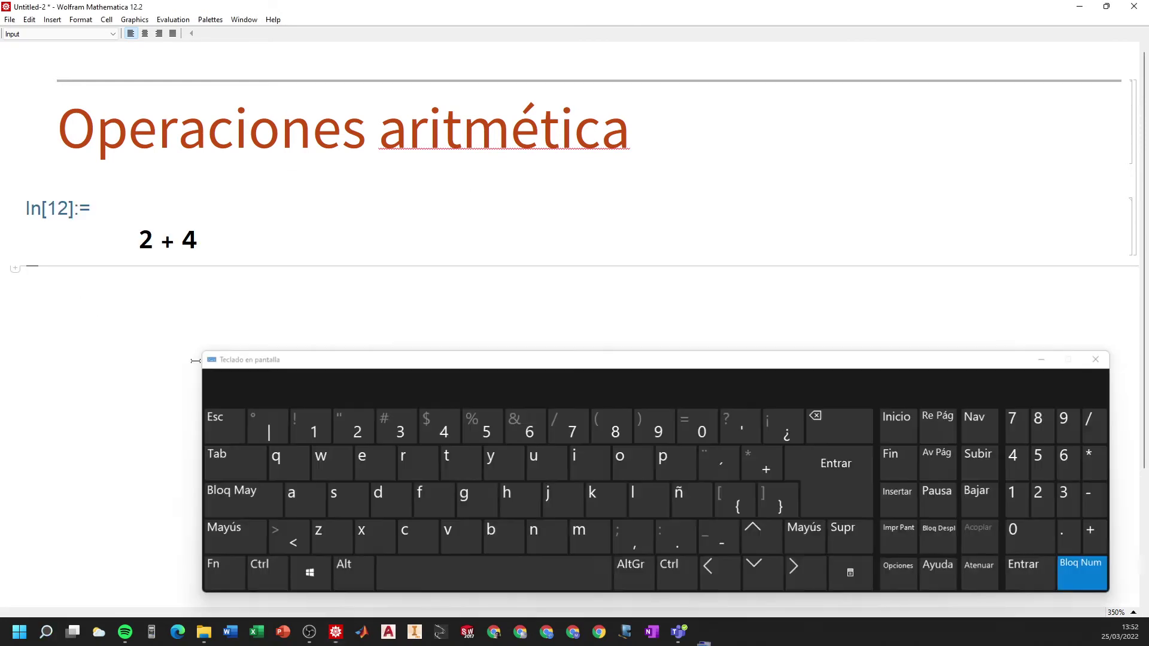
pyautogui.moveTo(639, 364); pyautogui.dragTo(591, 309)
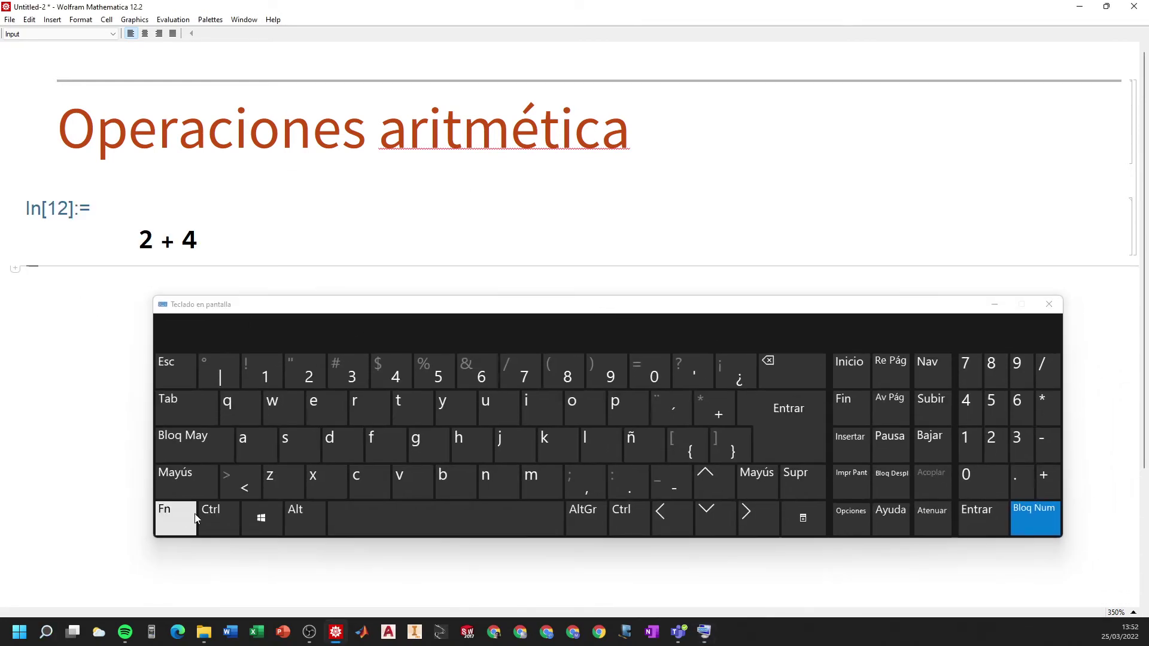
# Evaluate the 2 + 4 input again using the on-screen keyboard's modified Enter combination
pyautogui.click(216, 237)
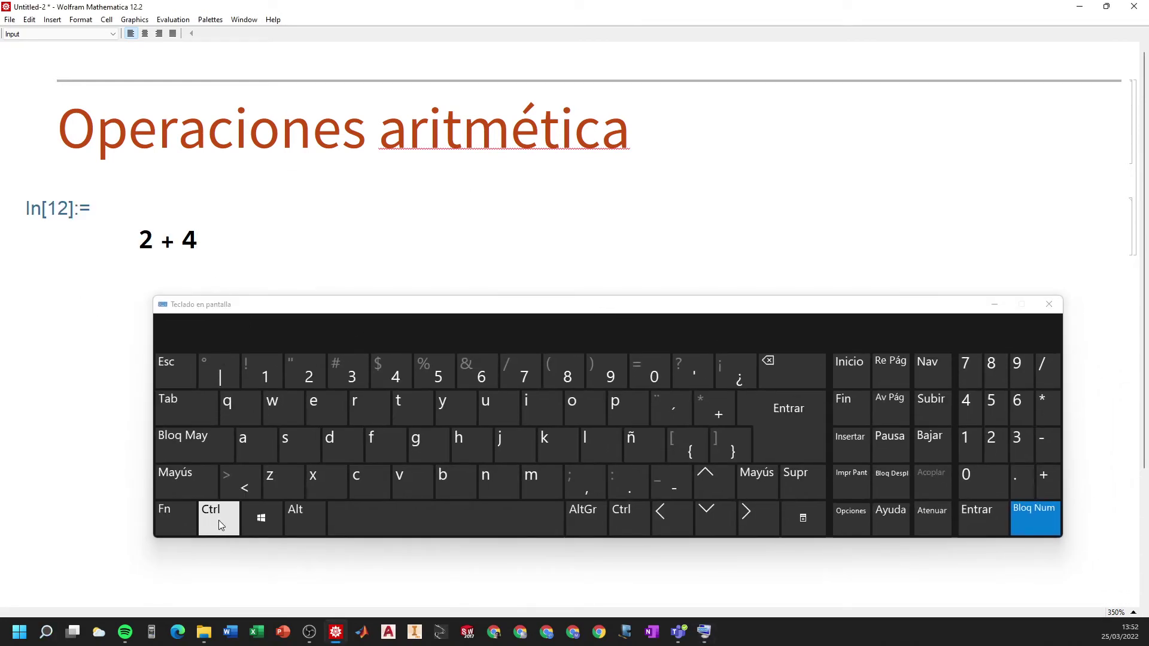
pyautogui.click(188, 480)
pyautogui.click(777, 432)
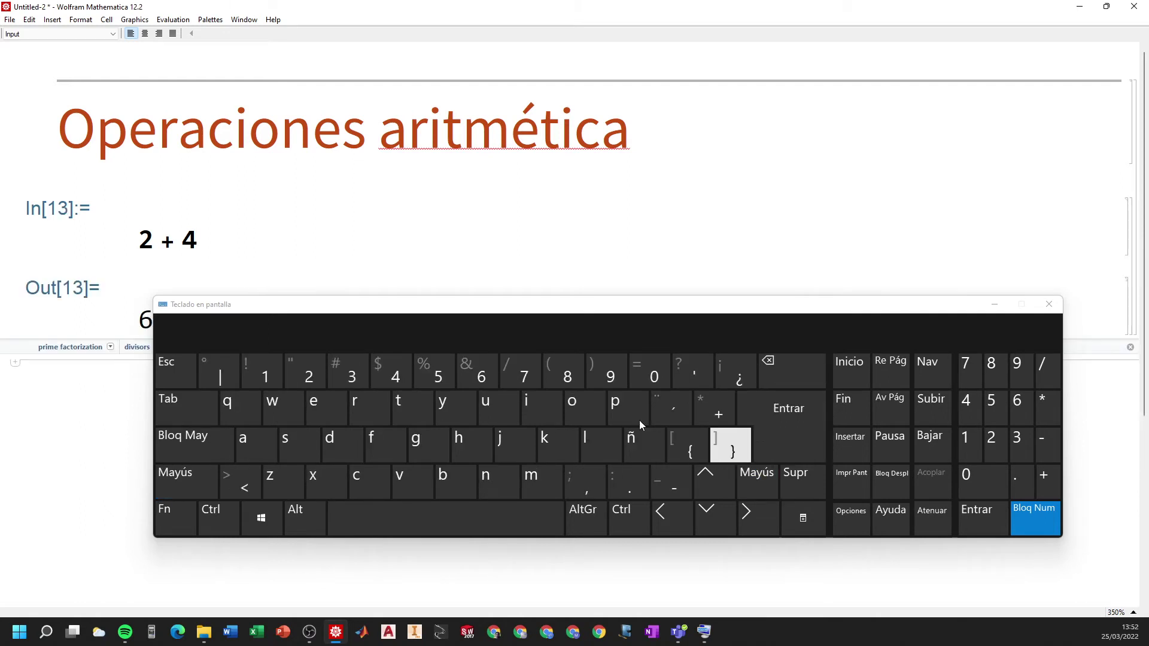
# Move the on-screen keyboard clear of the output below 2 + 4 and close it after showing its Shift modifier
pyautogui.moveTo(639, 308); pyautogui.dragTo(704, 282)
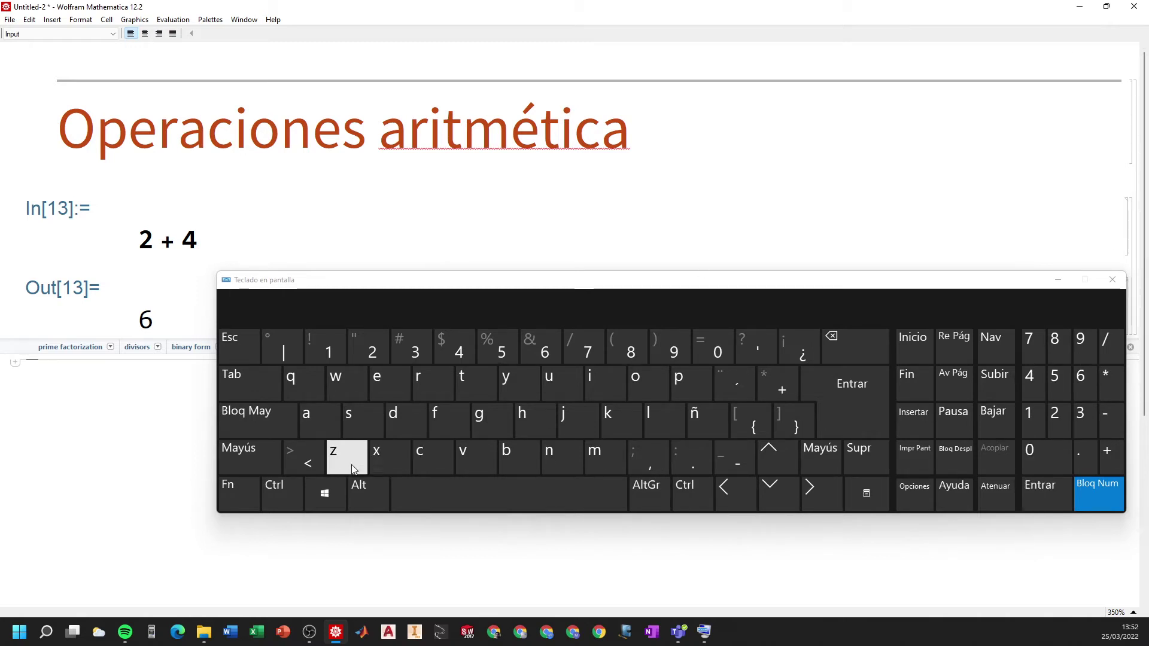
pyautogui.click(269, 464)
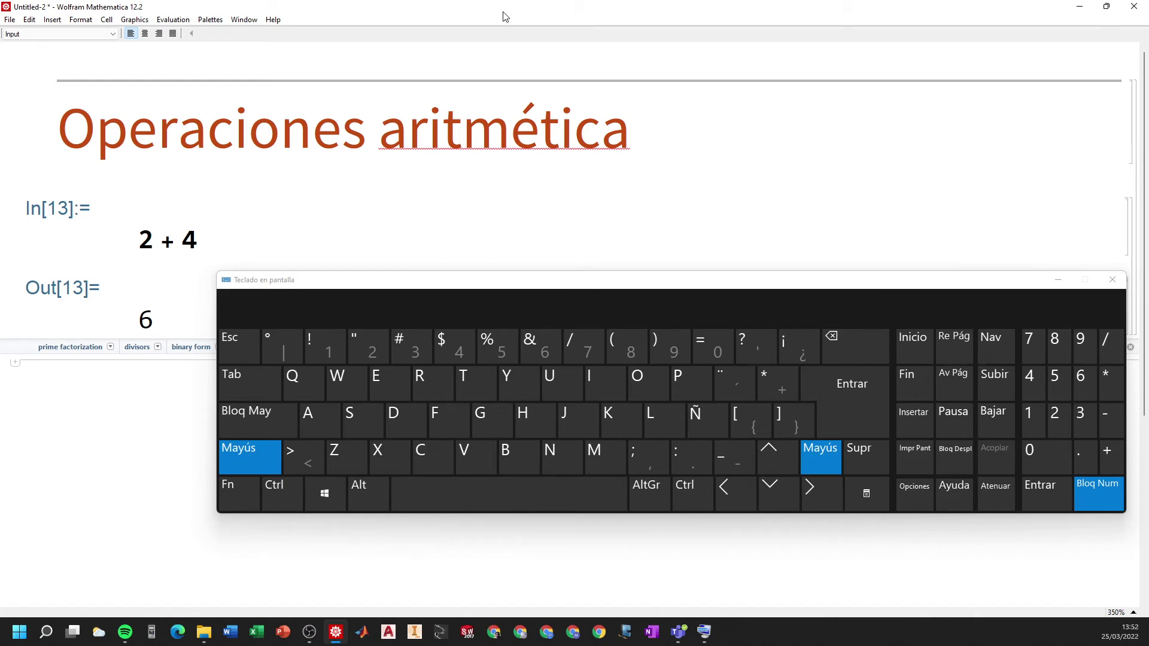
pyautogui.click(1113, 279)
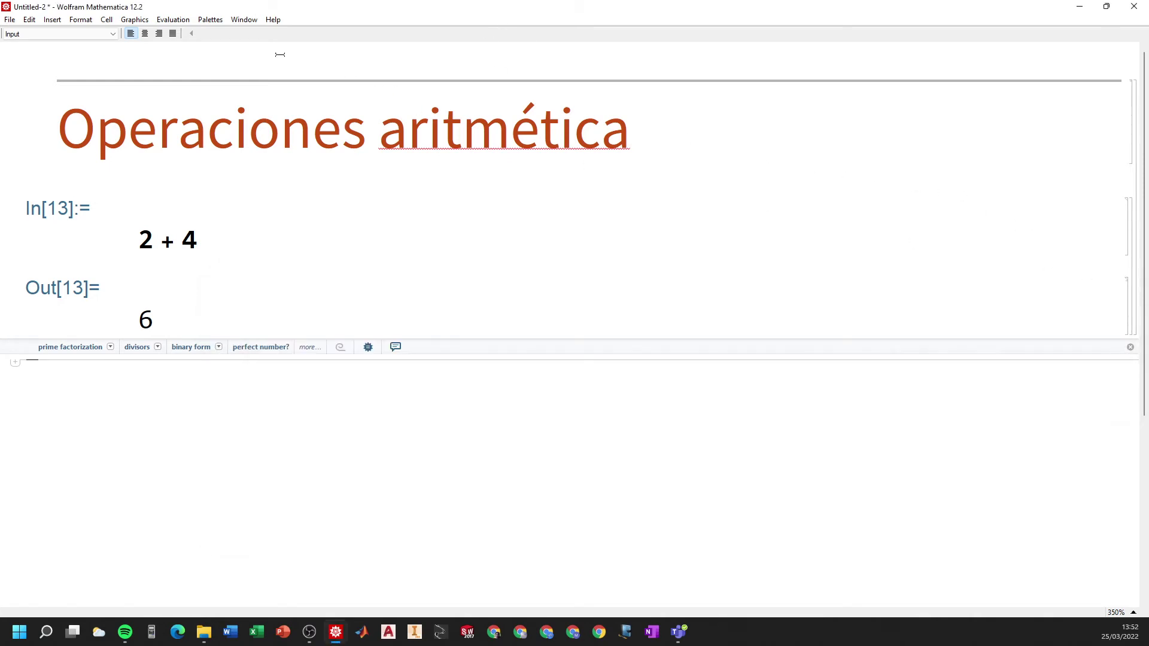
# Review the available evaluation commands and return the cursor to the end of the 2 + 4 input
pyautogui.click(172, 19)
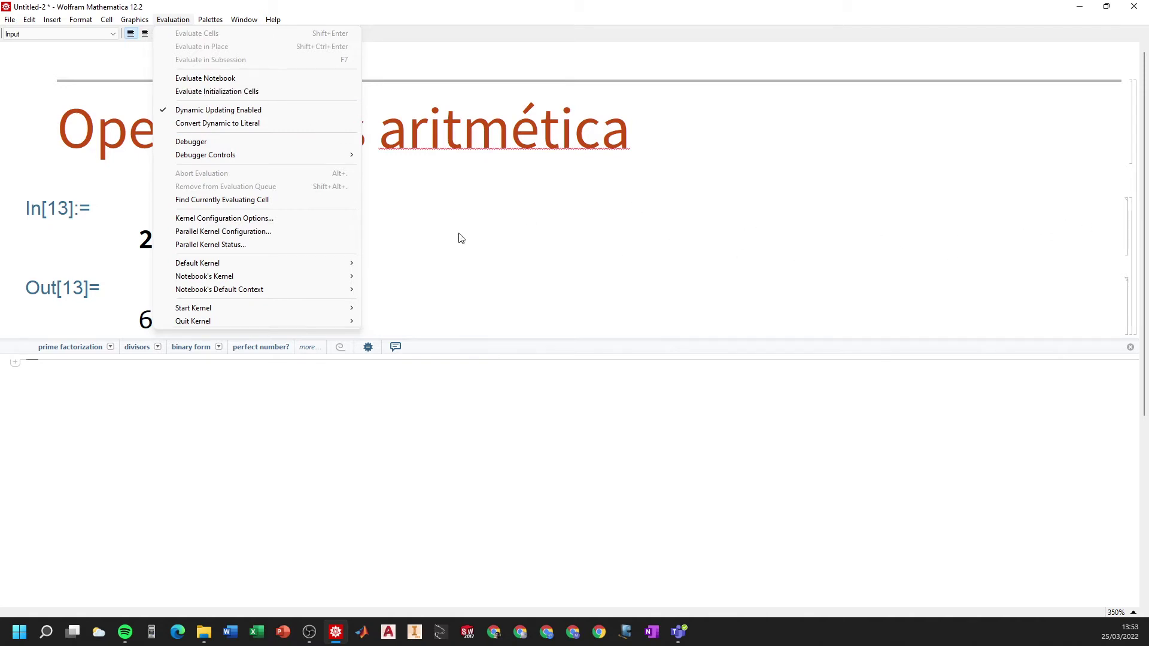
pyautogui.click(399, 240)
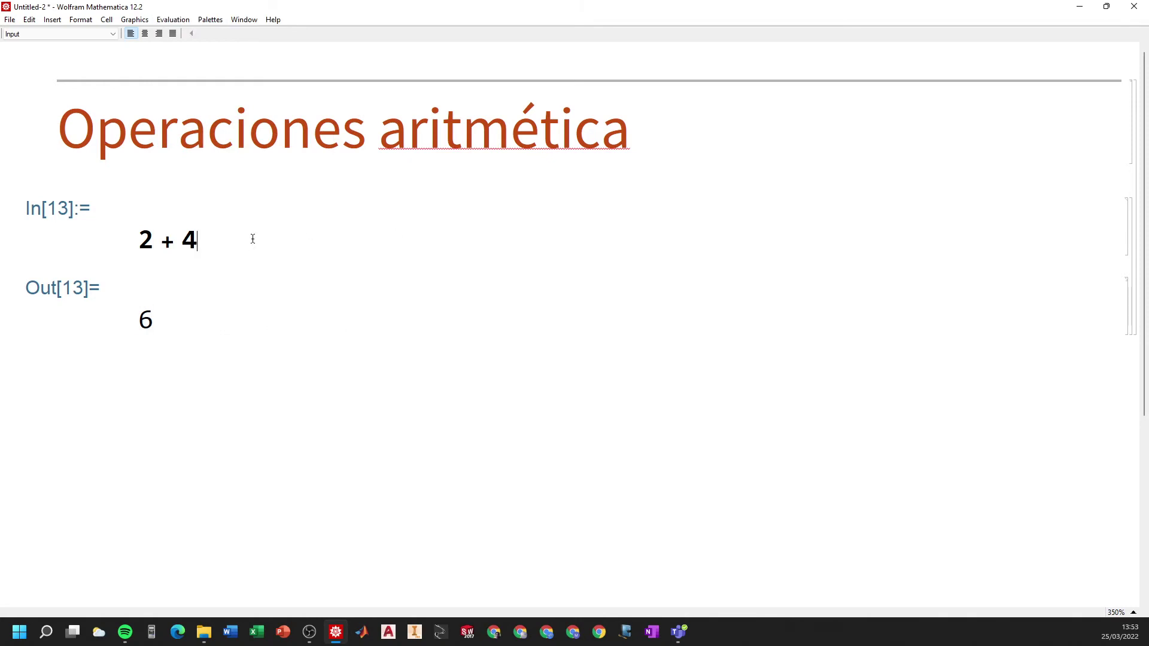
pyautogui.moveTo(222, 236); pyautogui.dragTo(127, 248)
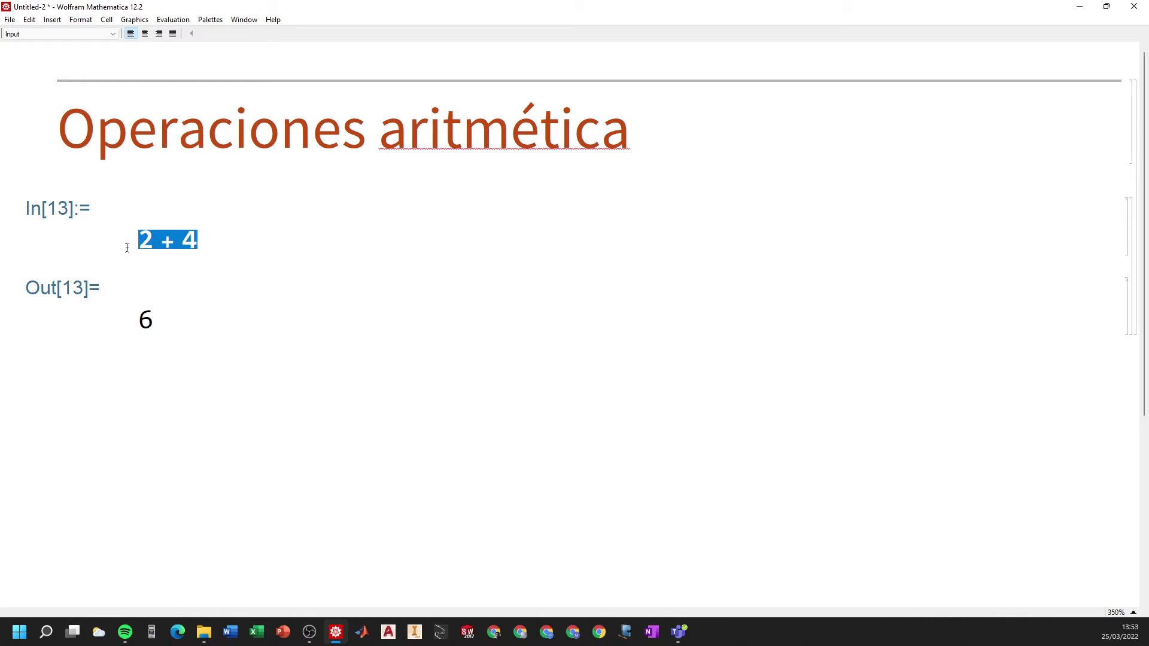
pyautogui.click(235, 239)
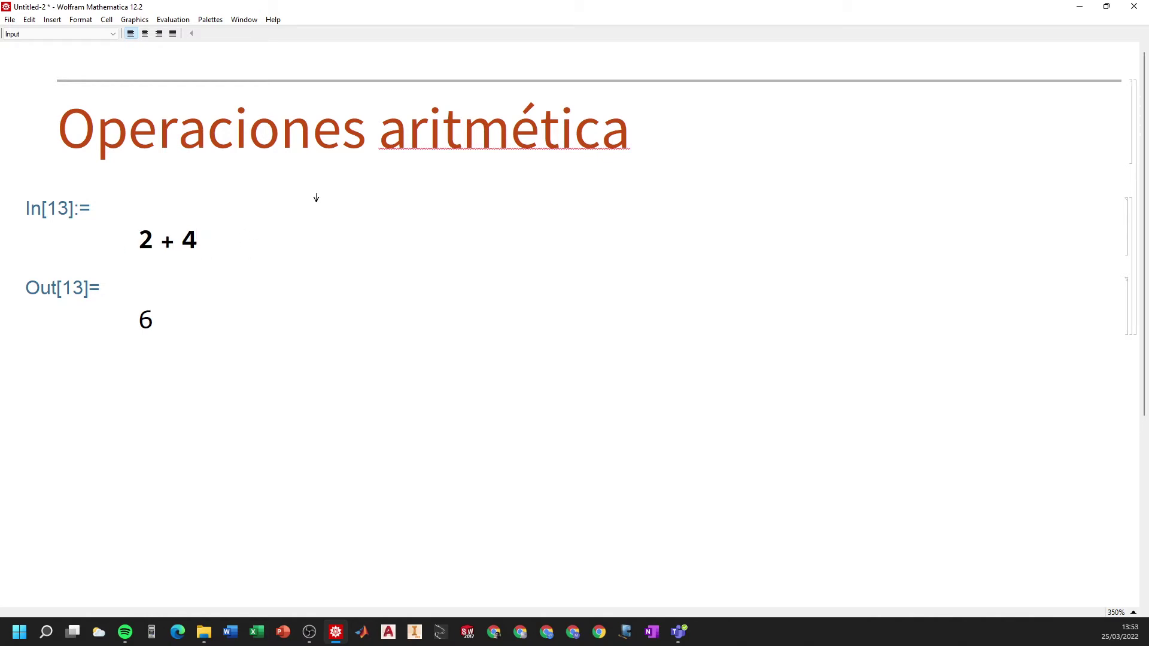